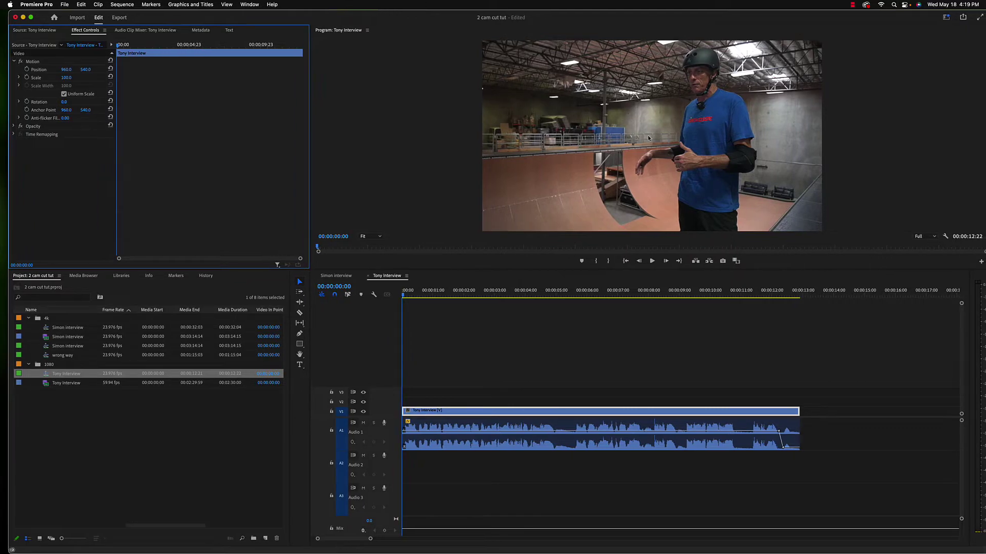
Select the interview clip, test enlarging its Scale, then reset it to 100
left_click(517, 341)
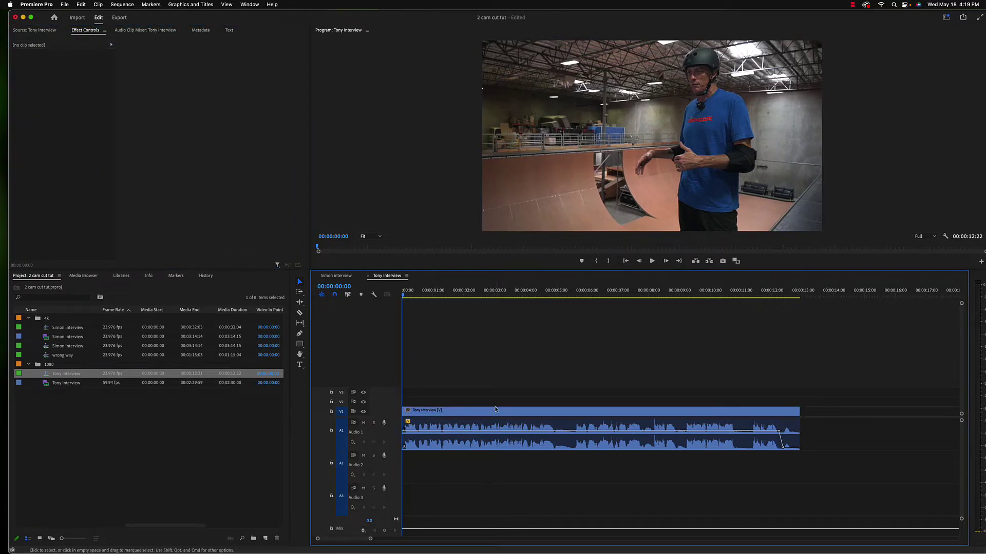
left_click(496, 413)
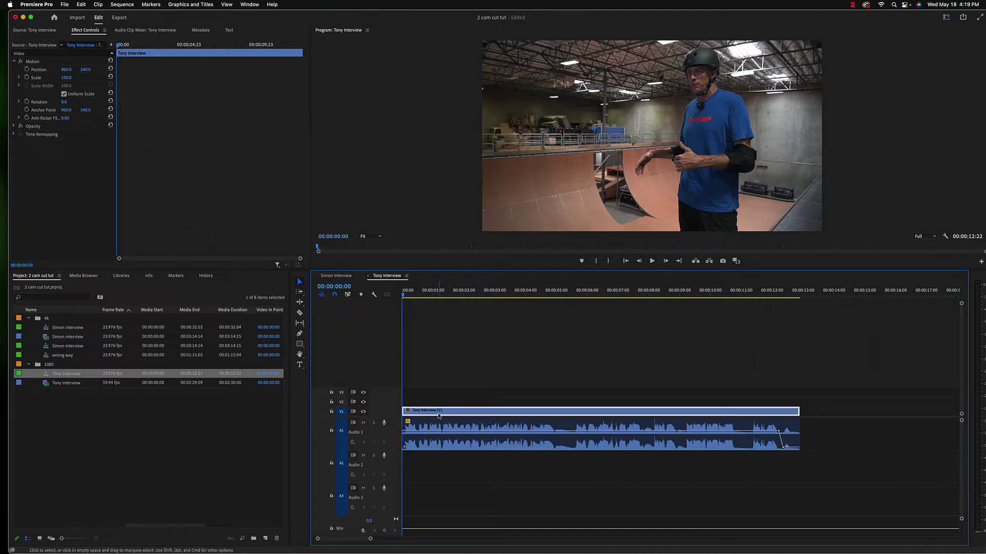
mouse_move(64, 77)
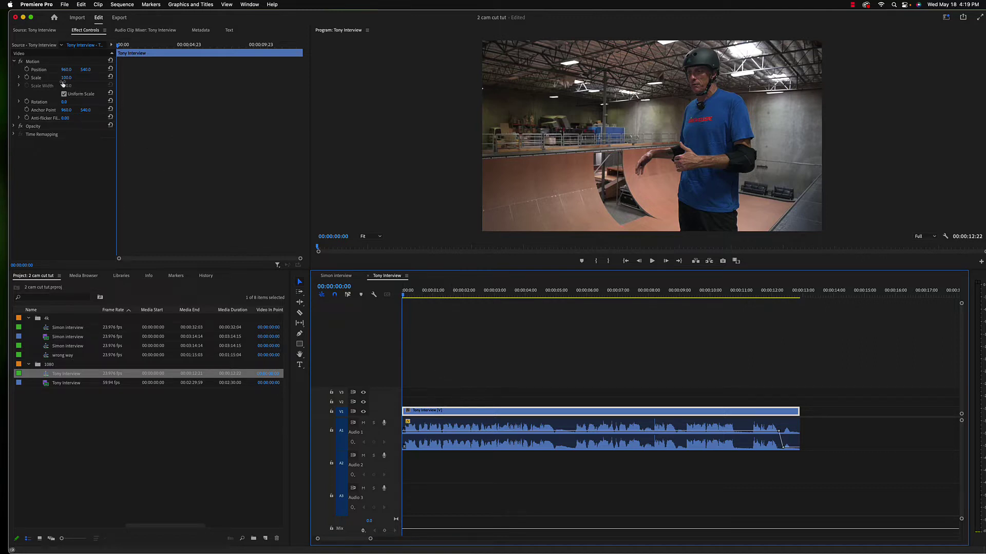
left_click_drag(64, 78, 178, 77)
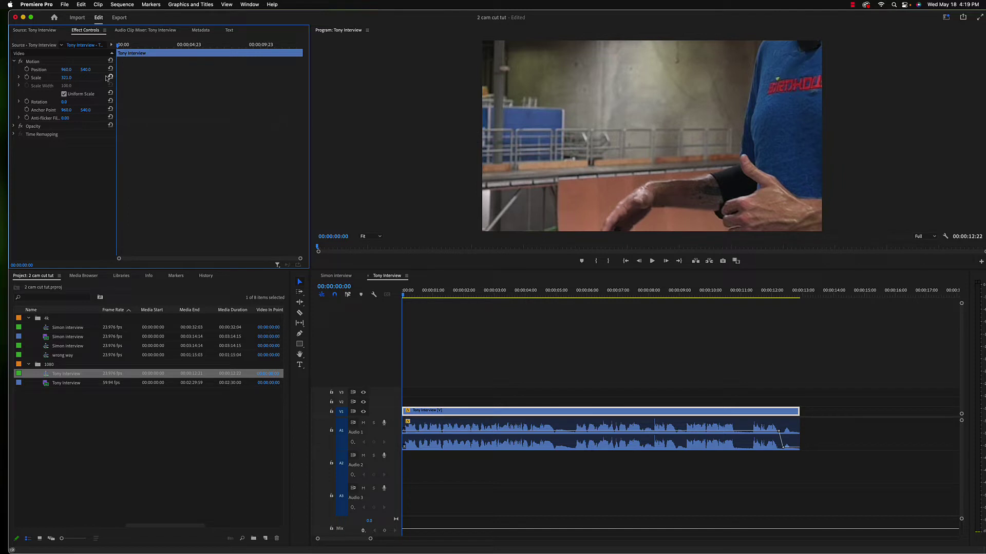
left_click(109, 78)
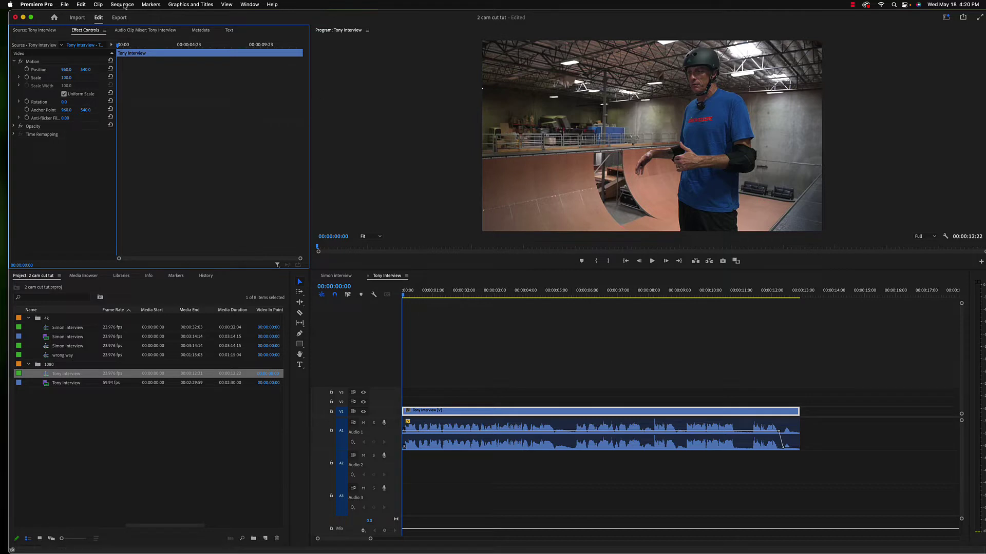
Change the sequence frame size to 1280 x 720 and accept deleting previews
left_click(126, 6)
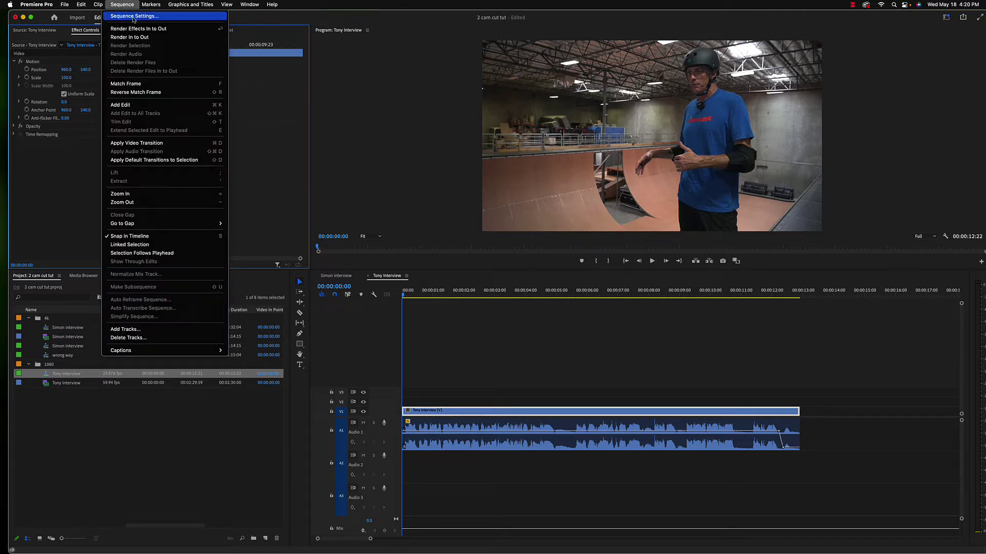
left_click(135, 16)
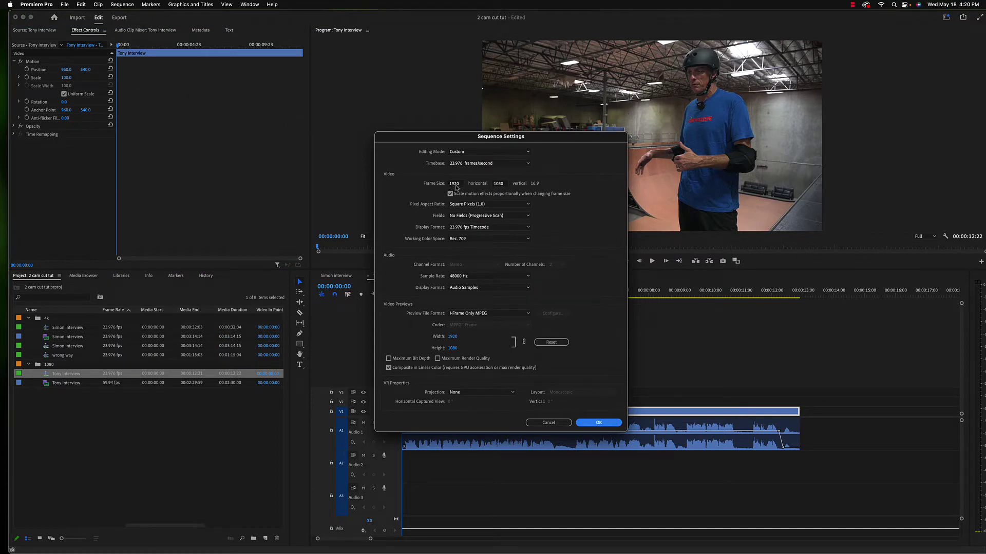
left_click(455, 184)
type("12")
key("Tab")
type("7")
key("Return")
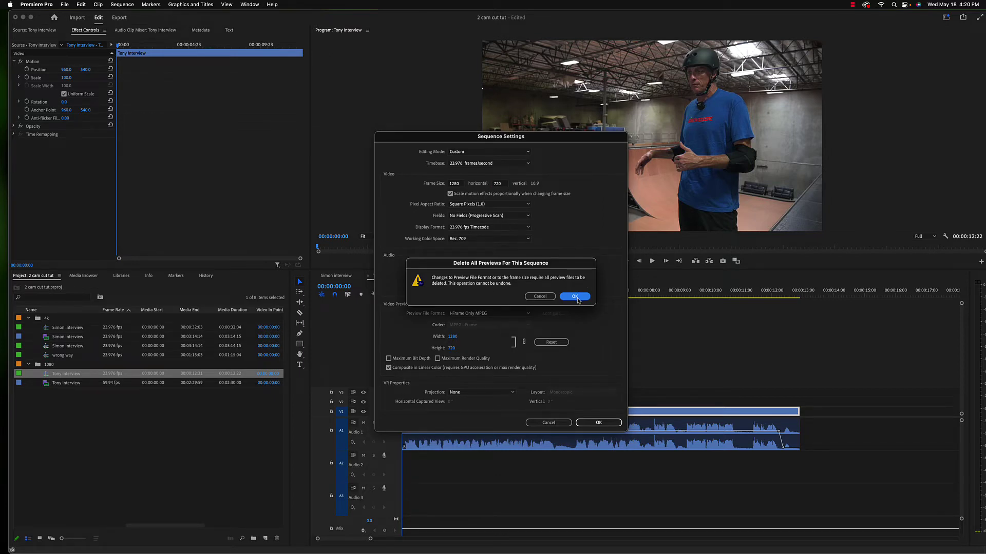
left_click(576, 297)
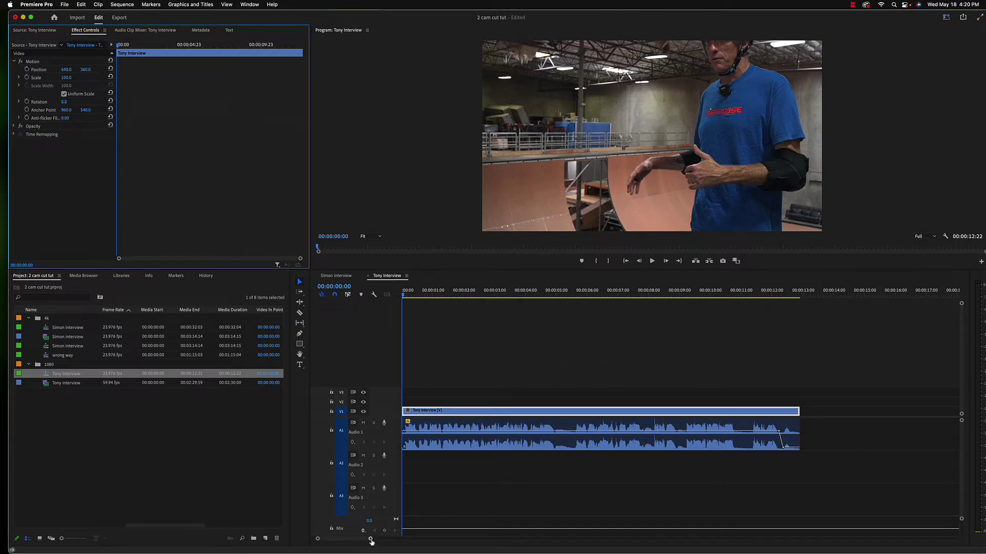
Zoom the timeline out and Alt-drag the Tony Interview clip and its audio into back-to-back copies
left_click_drag(371, 539, 466, 540)
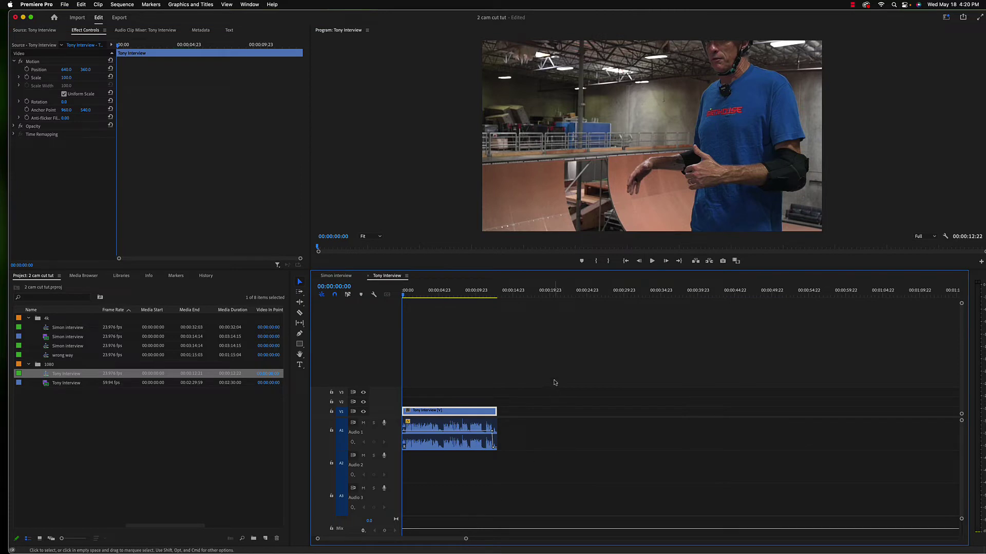
left_click_drag(554, 382, 471, 465)
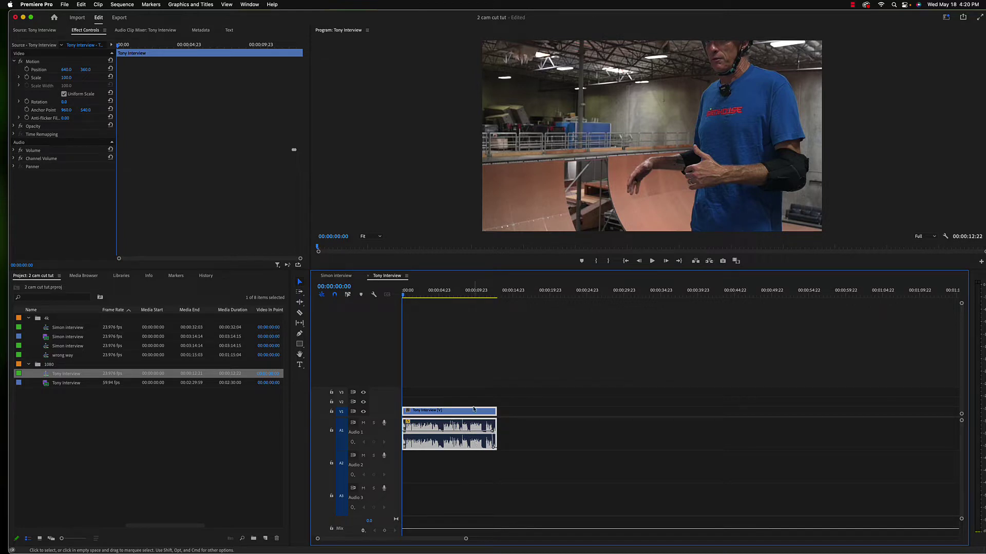
left_click_drag(470, 411, 651, 417)
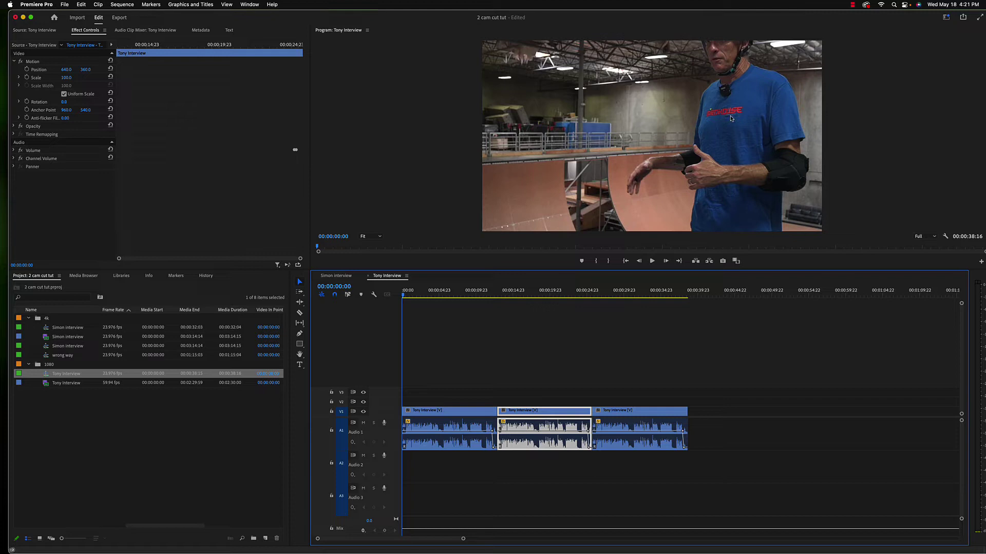
Set the Program monitor to 50%, show the clip's Motion bounds, and select all three clips
left_click(380, 237)
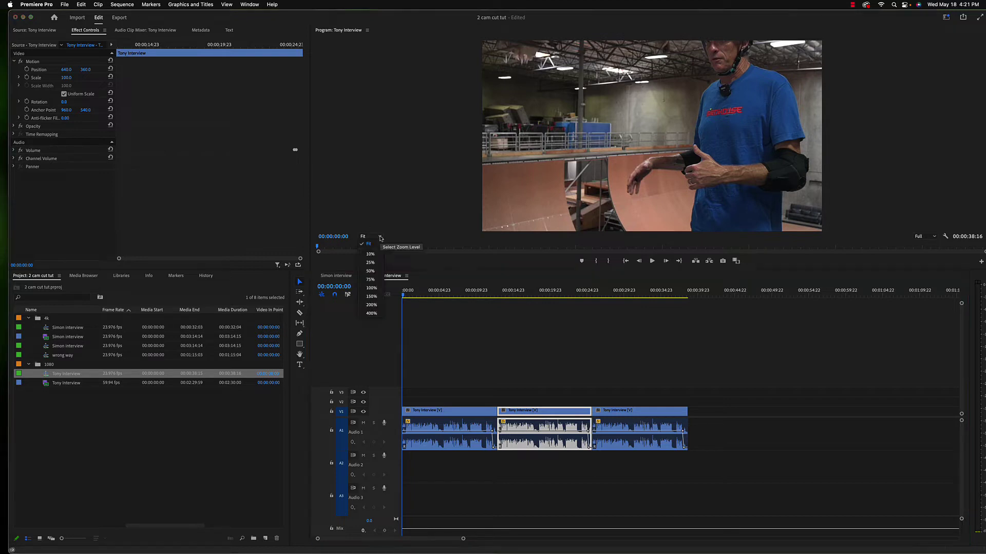
left_click(370, 271)
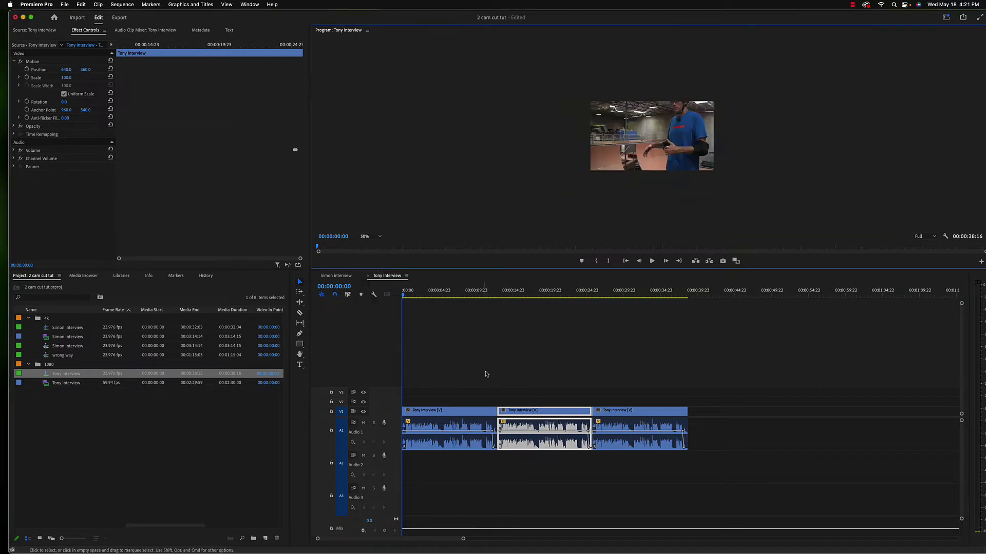
left_click(449, 411)
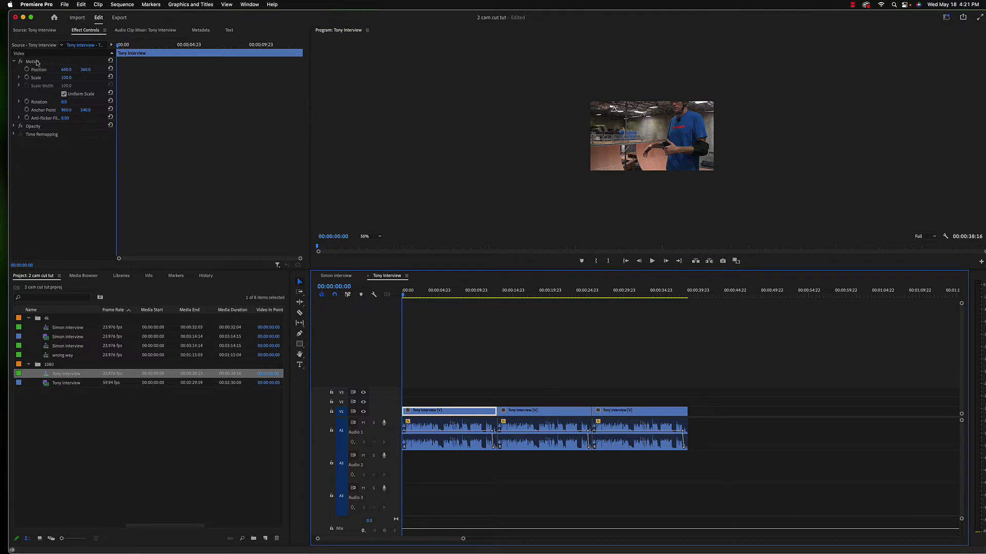
left_click(37, 62)
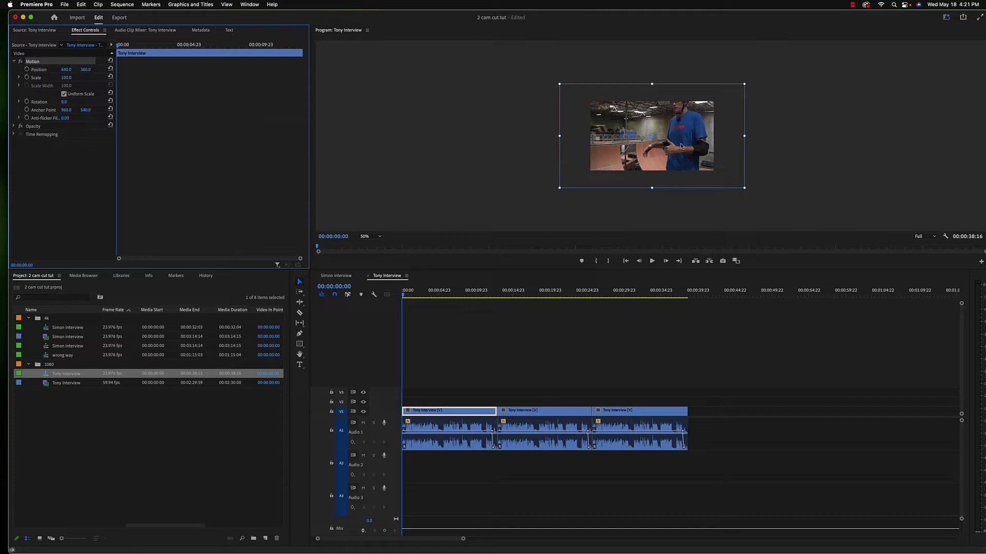
left_click(500, 328)
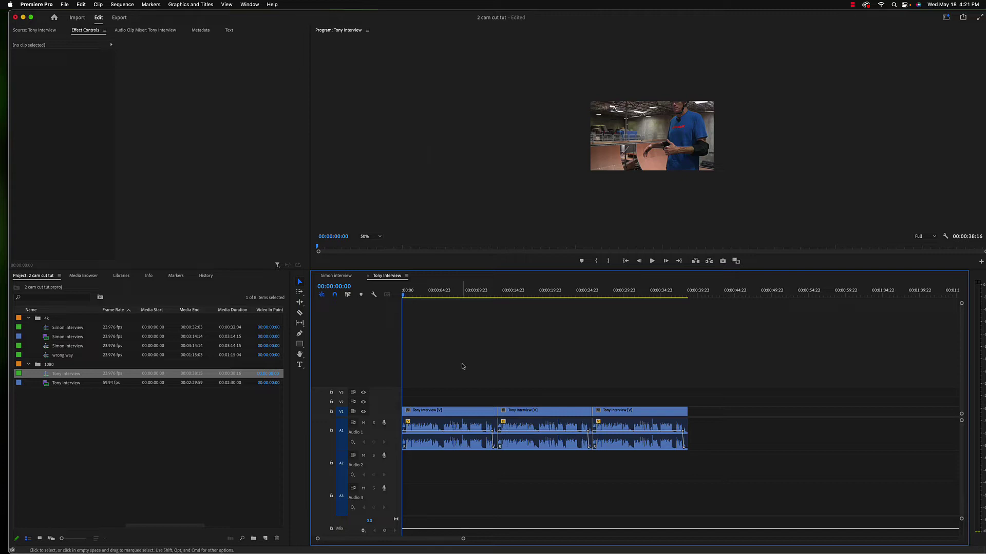
left_click_drag(463, 365, 633, 415)
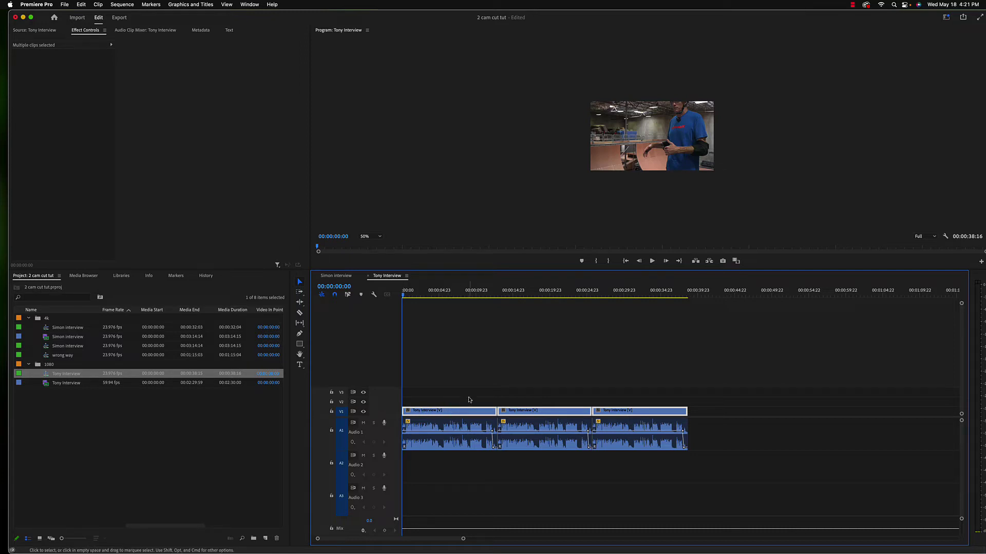
Alt-drag the three clips up onto V2, deselect, and set the monitor zoom back to Fit
left_click_drag(464, 414, 486, 402)
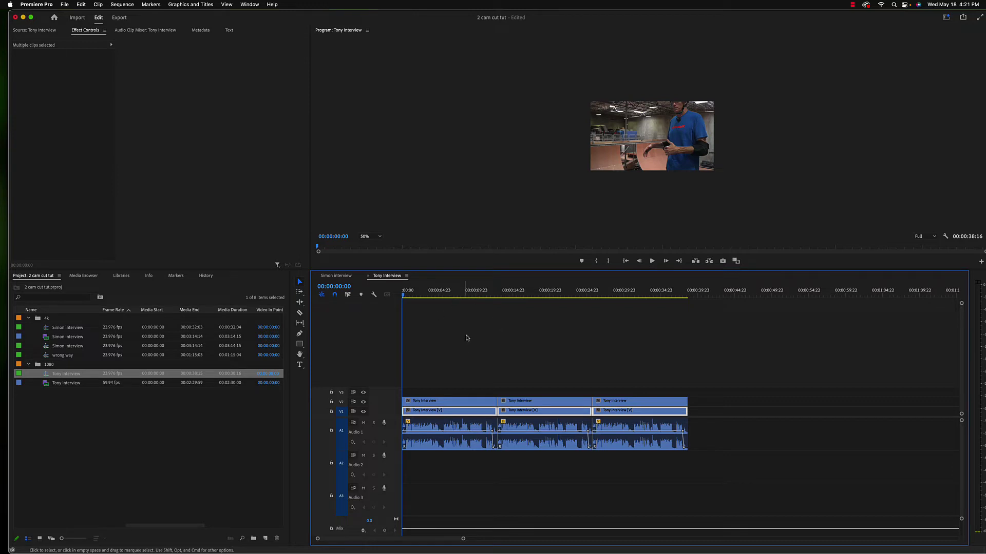
left_click(474, 359)
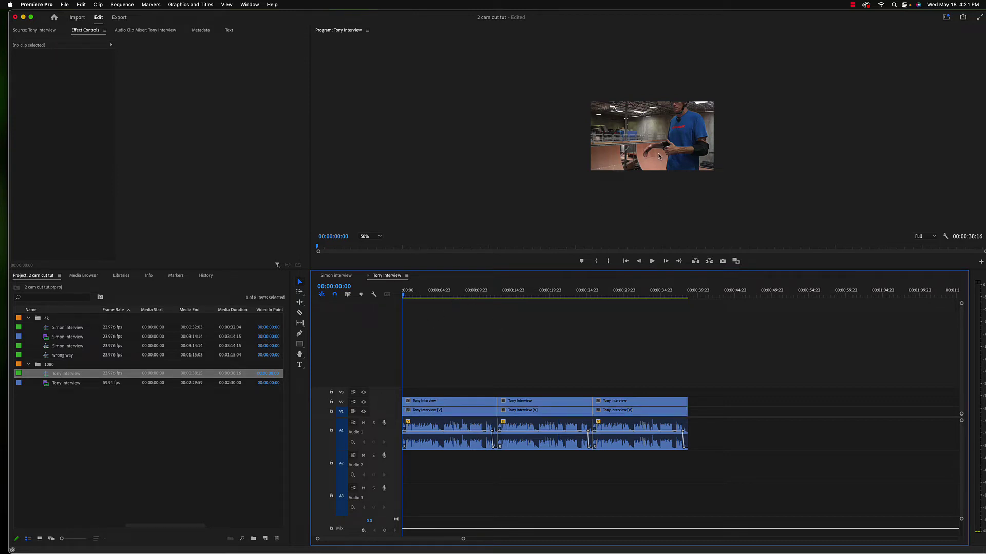
left_click(377, 237)
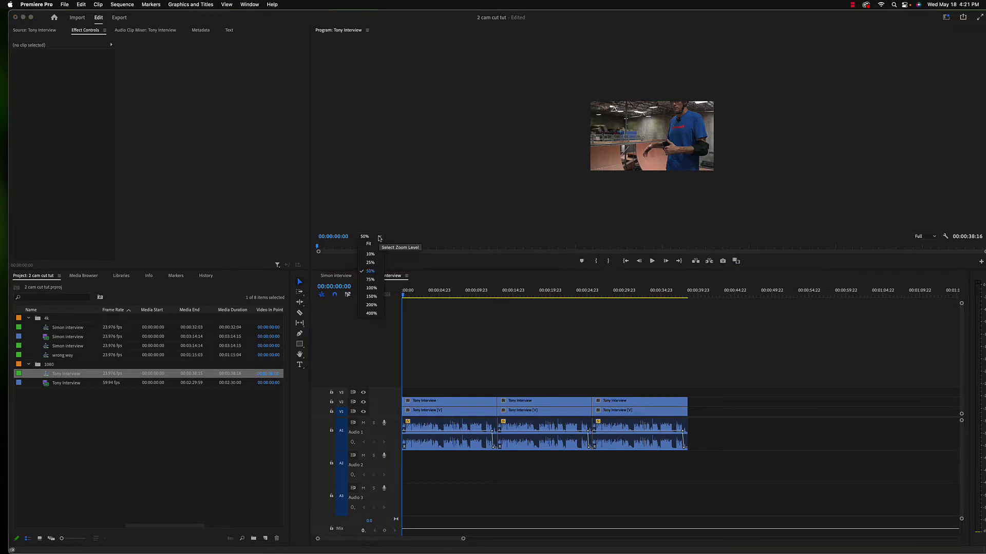
left_click(374, 244)
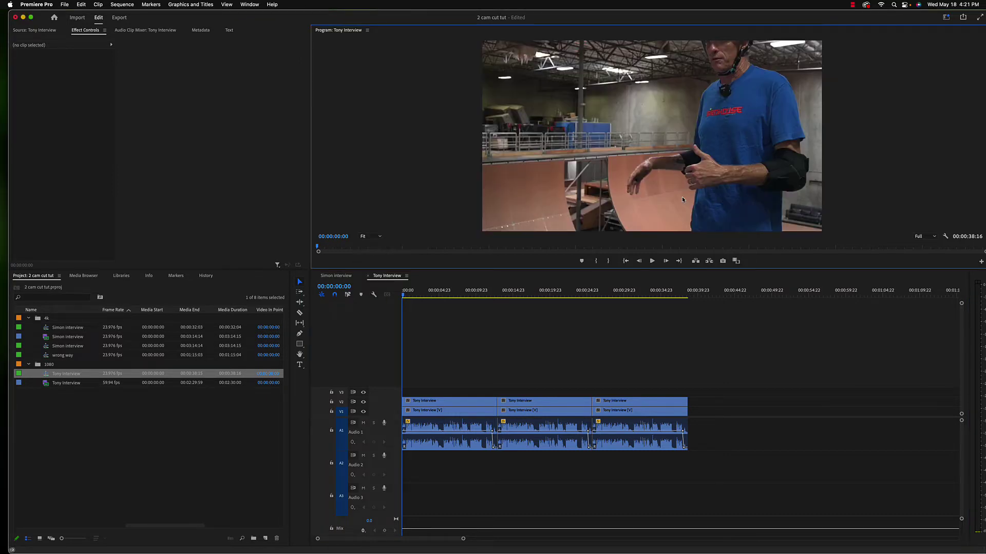
Set the first V2 clip's Scale to 67 in Effect Controls
left_click(445, 404)
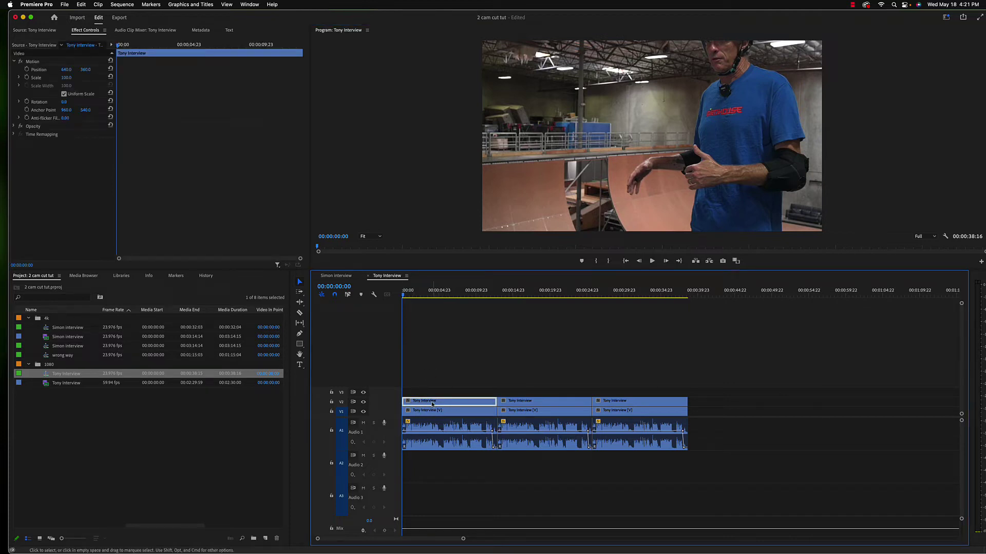
left_click(67, 77)
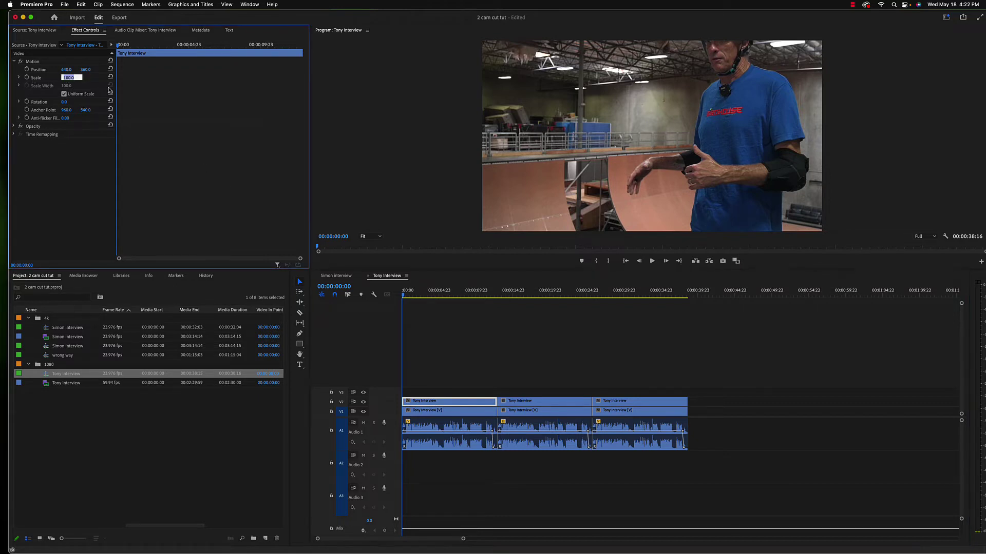
type("67")
key("Return")
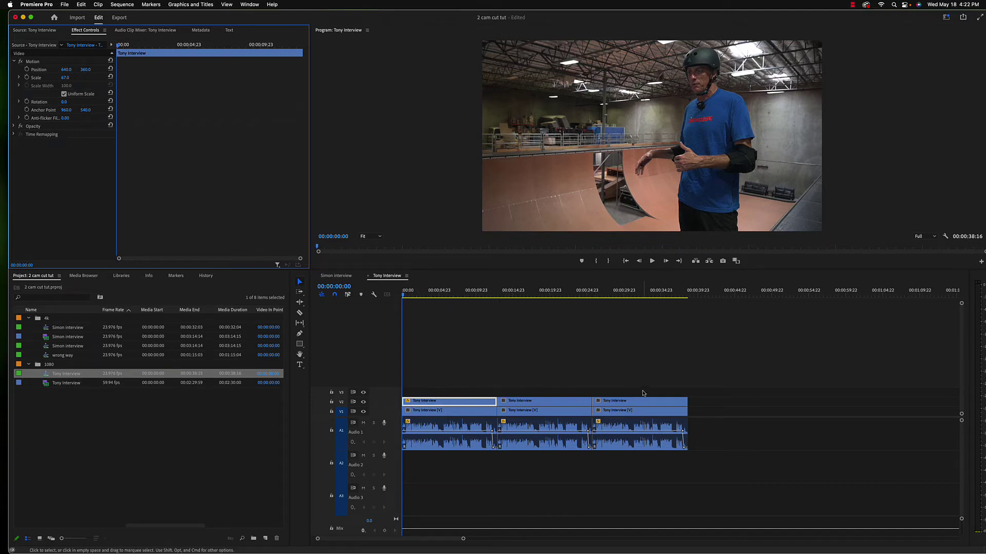
left_click(459, 403)
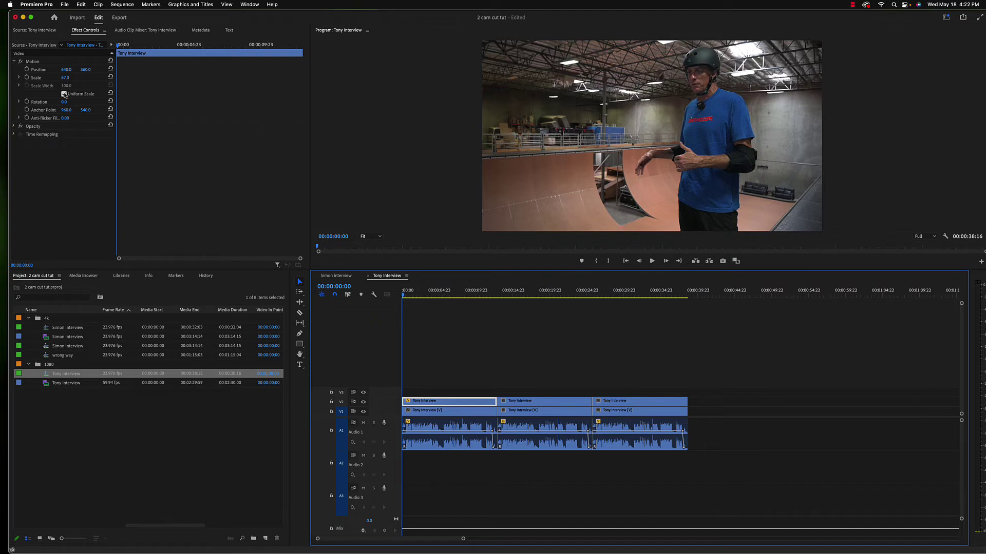
left_click(32, 61)
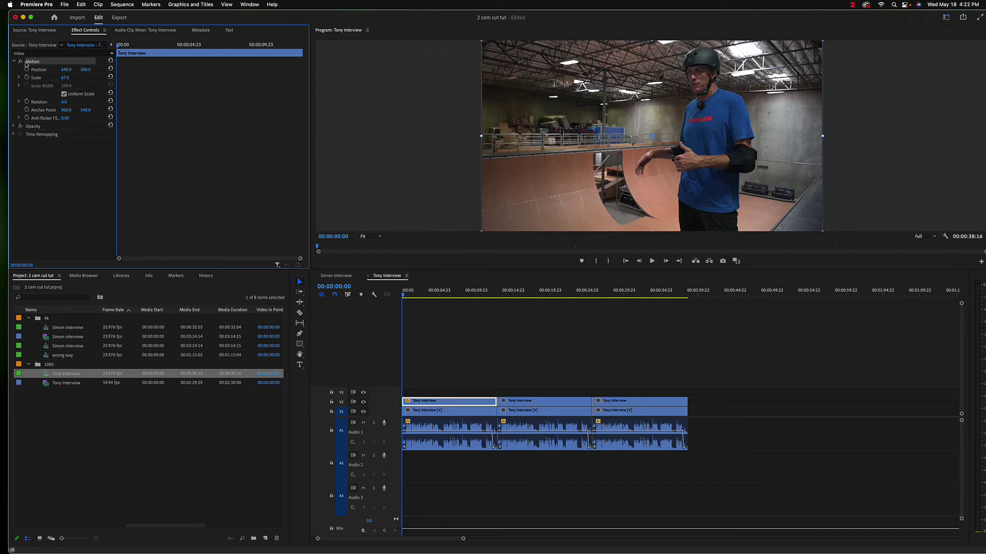
left_click(444, 379)
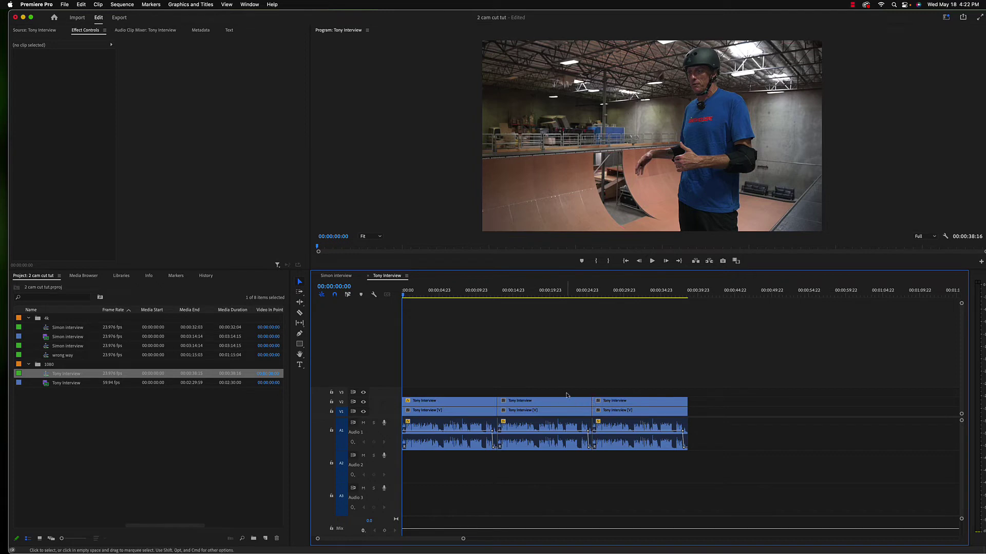
left_click_drag(564, 367, 631, 404)
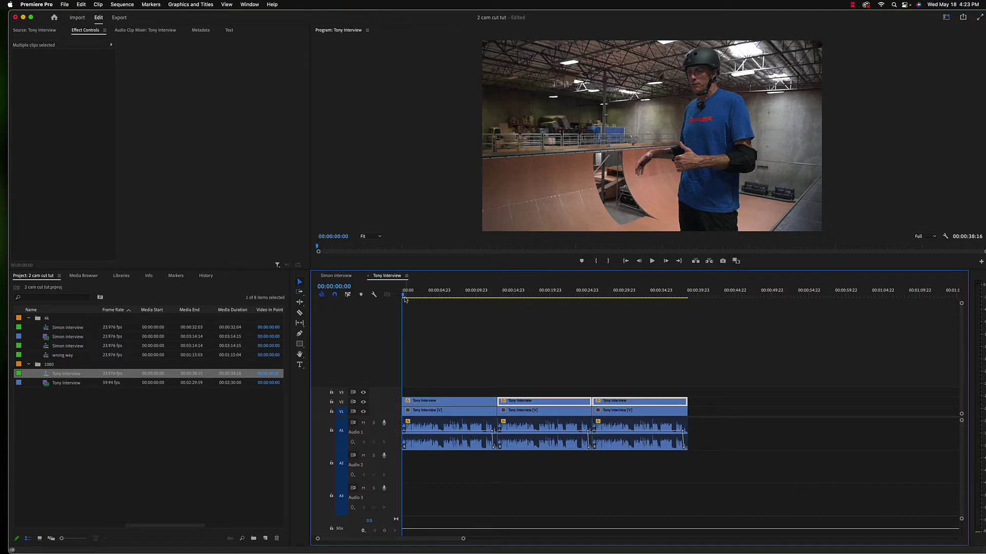
left_click(433, 297)
left_click_drag(434, 300, 409, 298)
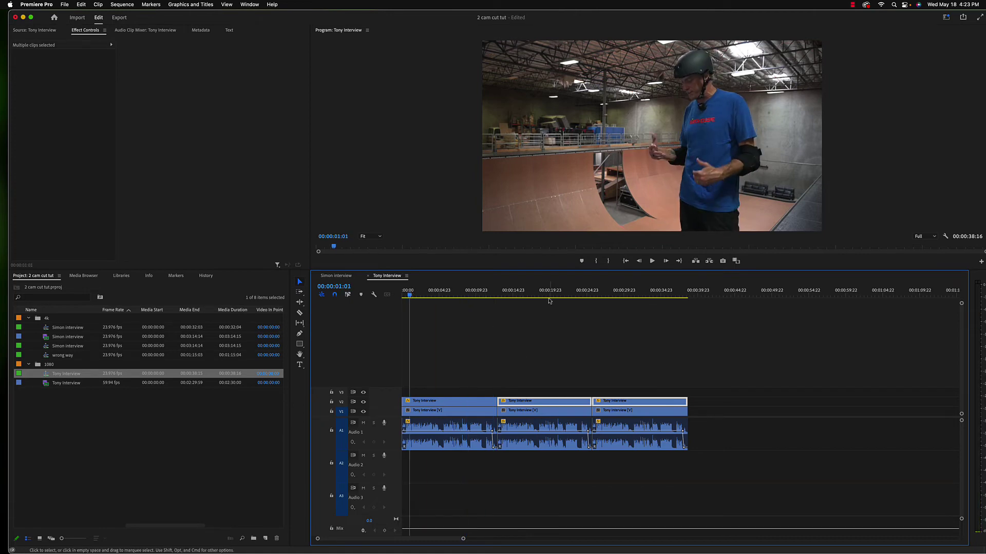
Hide the V2 track output and play the sequence to view the close-up
left_click(363, 402)
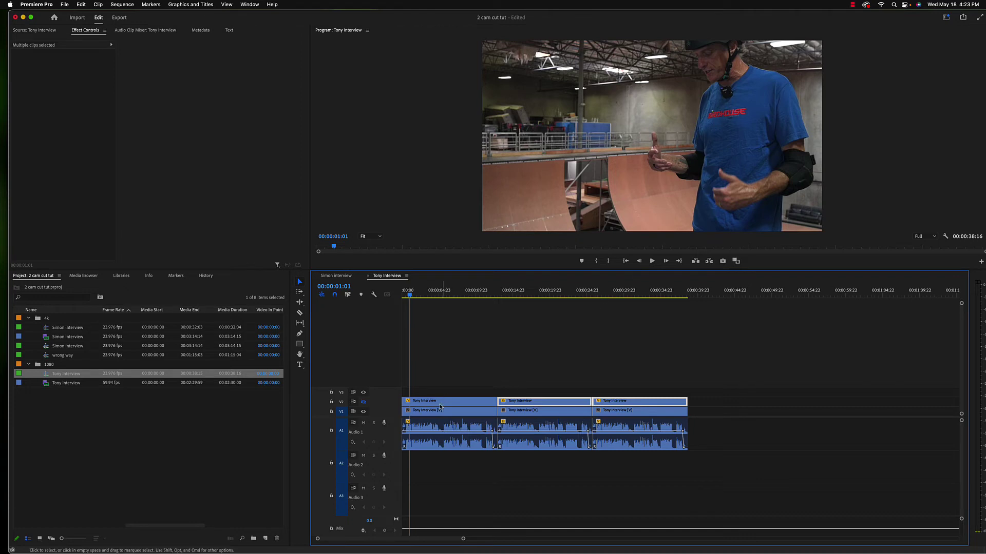
key("space")
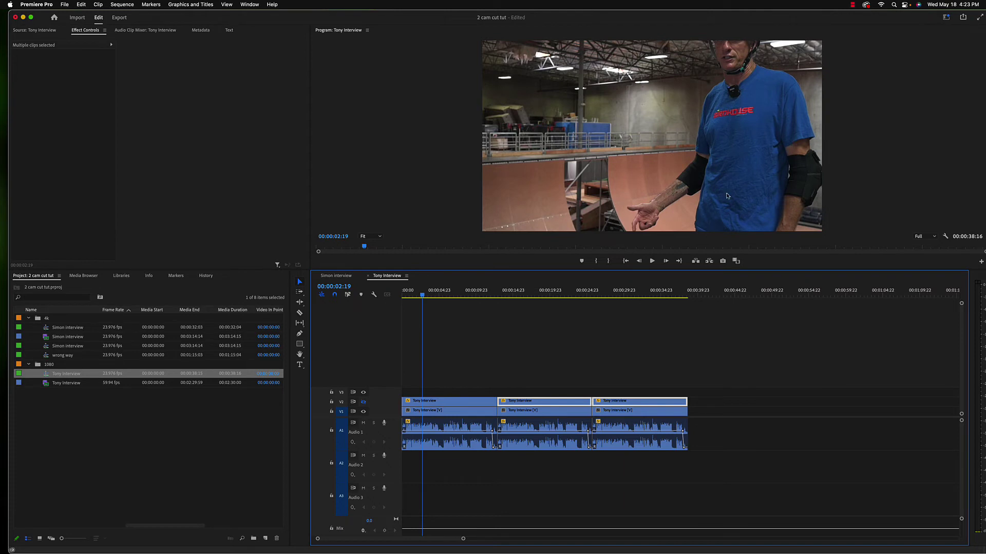
Select the first V1 close-up and drag it in the Program monitor, toggling V2 to compare
left_click(450, 411)
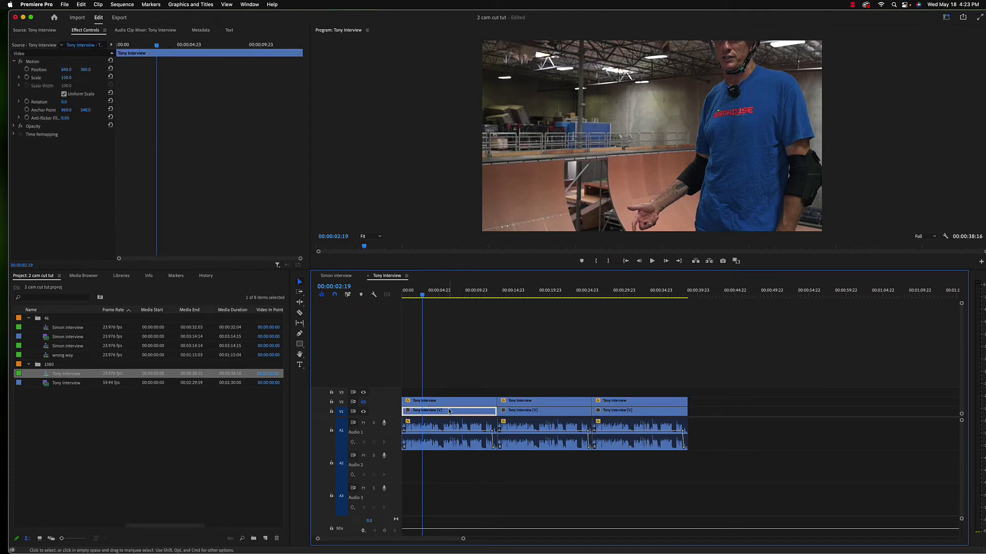
left_click(33, 63)
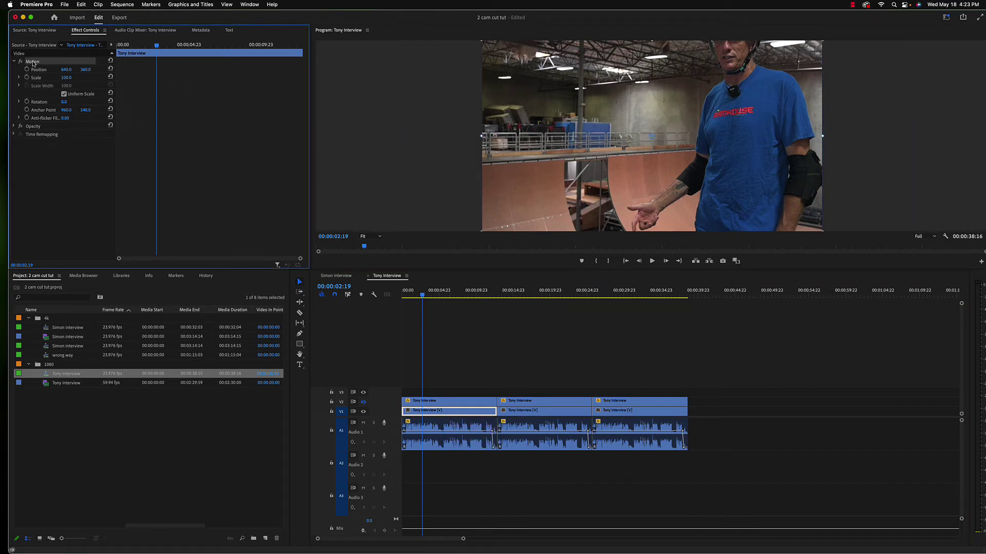
mouse_move(743, 161)
left_mouse_down()
mouse_move(732, 244)
mouse_move(735, 170)
left_mouse_up()
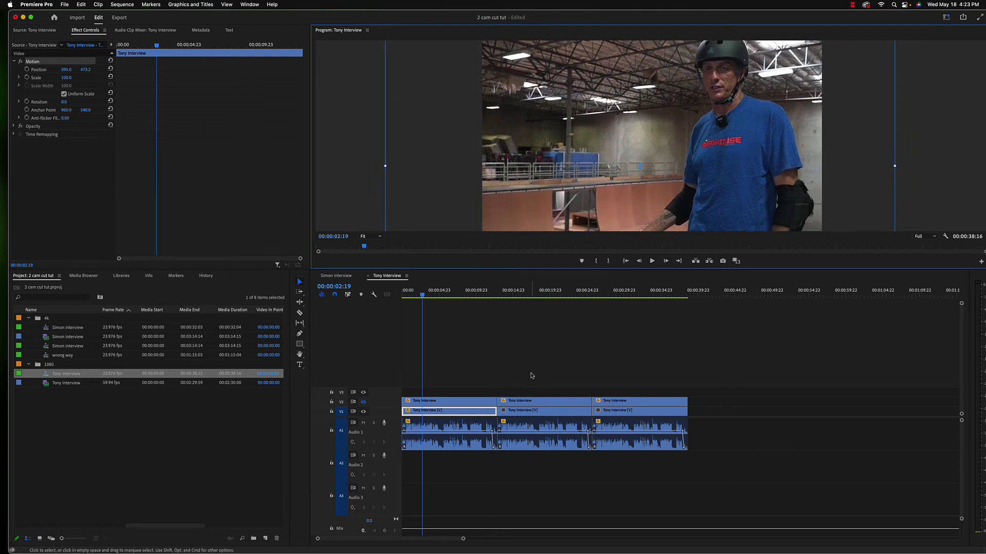
left_click(363, 402)
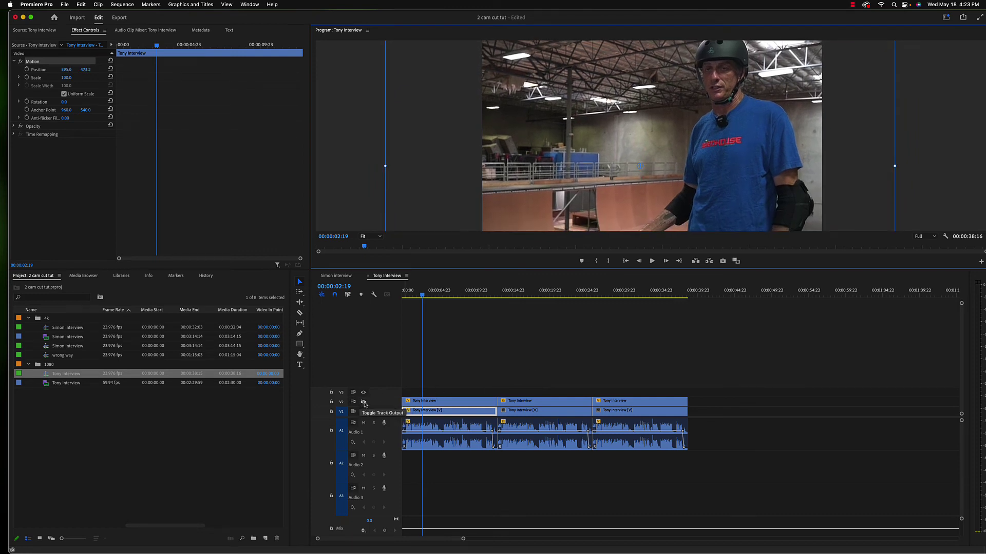
left_click(363, 402)
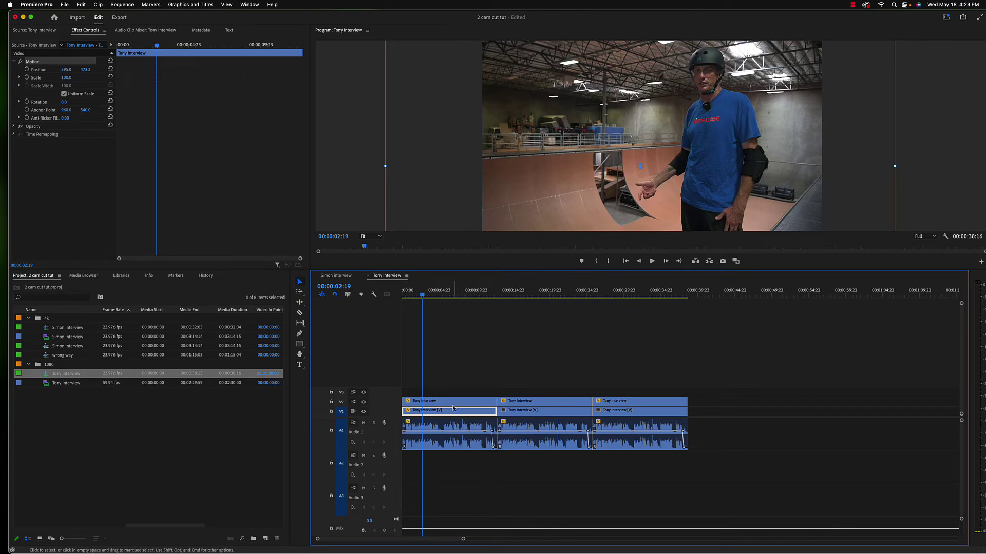
left_click_drag(764, 177, 798, 194)
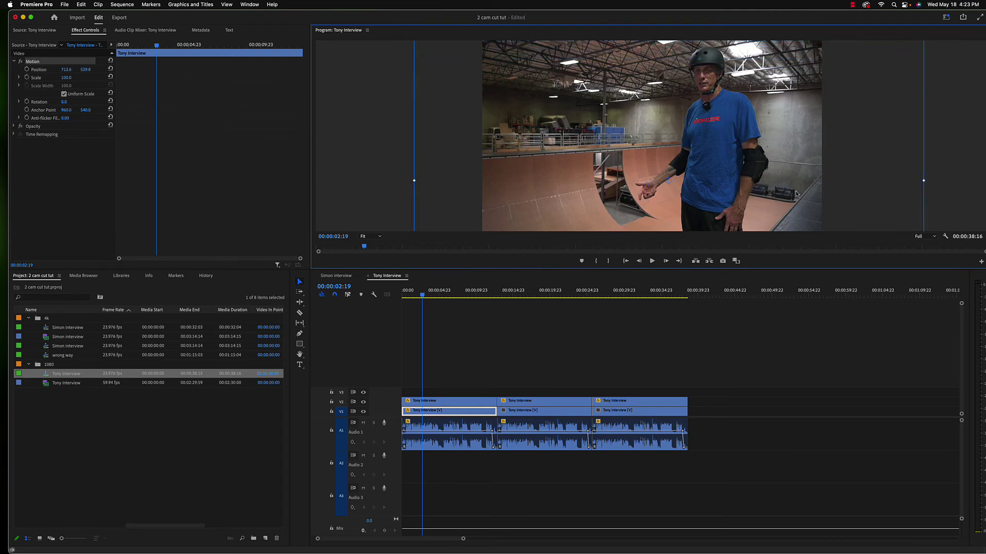
left_click(364, 402)
left_click(364, 403)
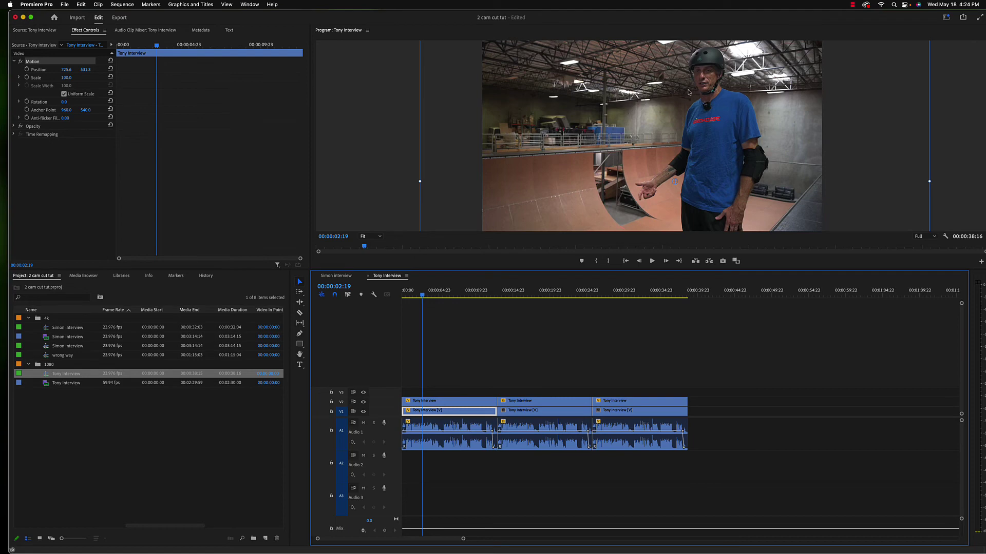
Refine the close-up position to 557.3, 516.8, flipping V2 on and off to compare angles
left_click(363, 402)
left_click_drag(775, 162, 730, 159)
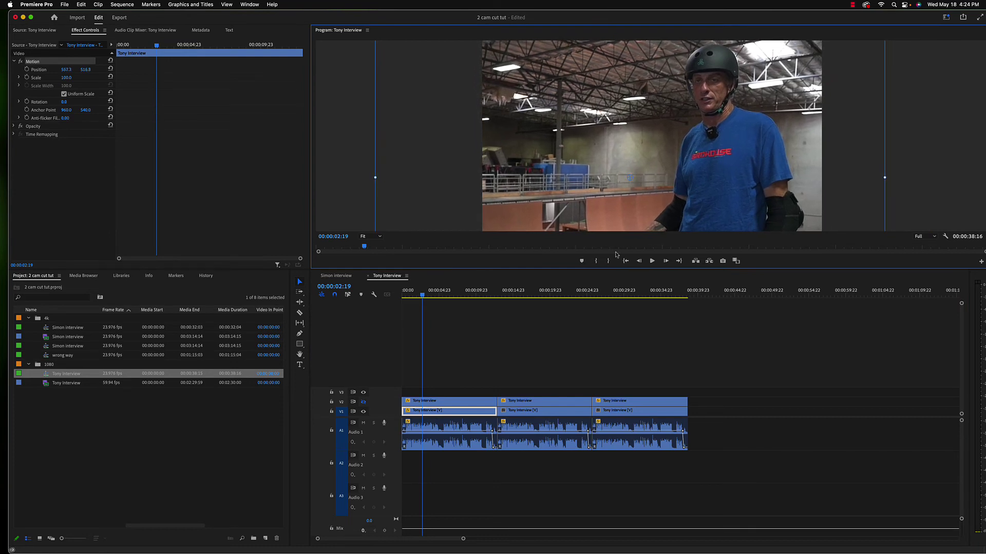
left_click(364, 403)
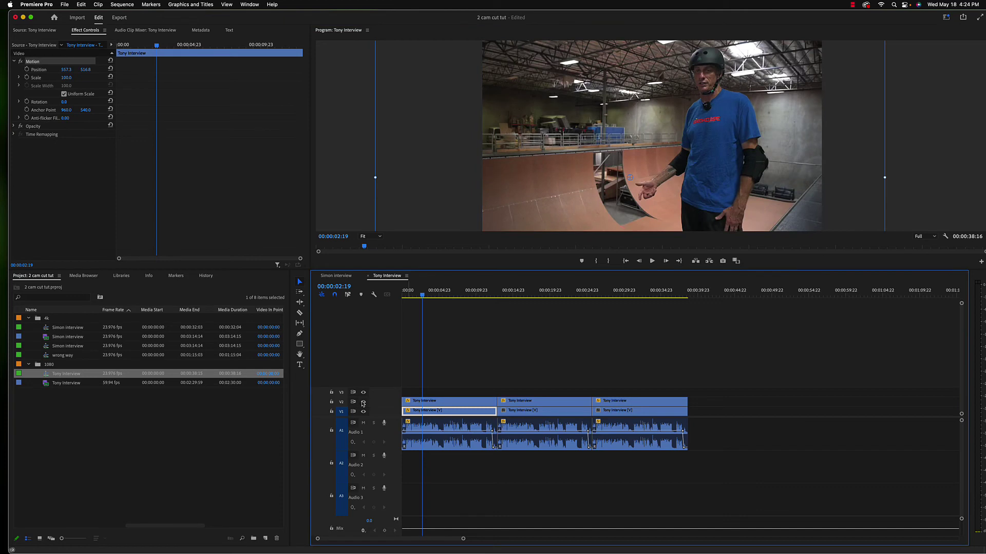
left_click(364, 403)
left_click(364, 403)
left_click(364, 402)
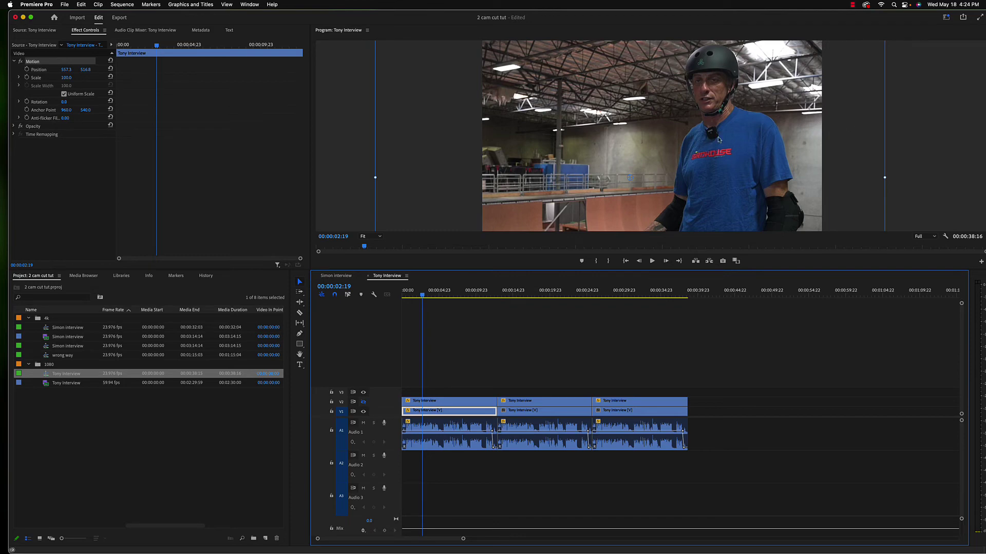
left_click(363, 402)
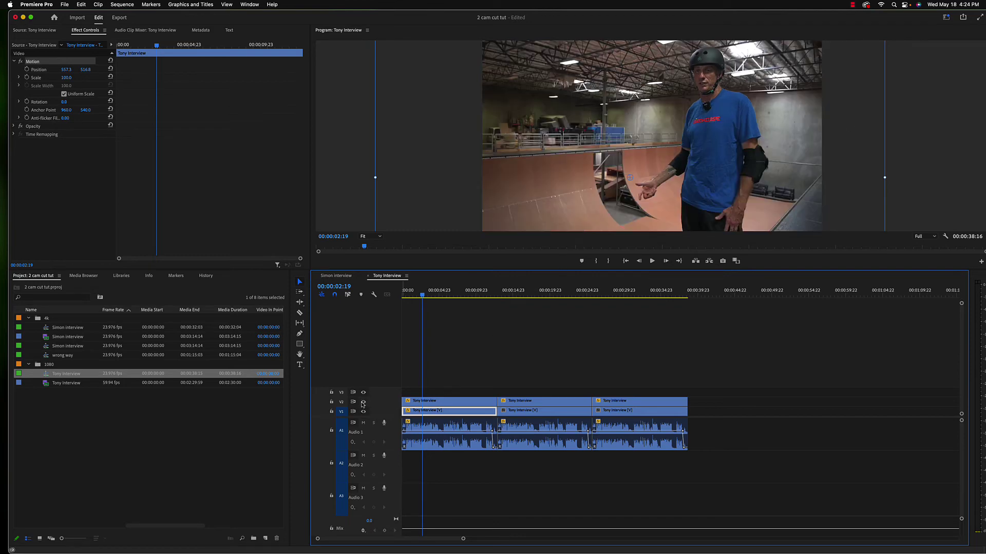
left_click(363, 403)
left_click(363, 402)
left_click(35, 62)
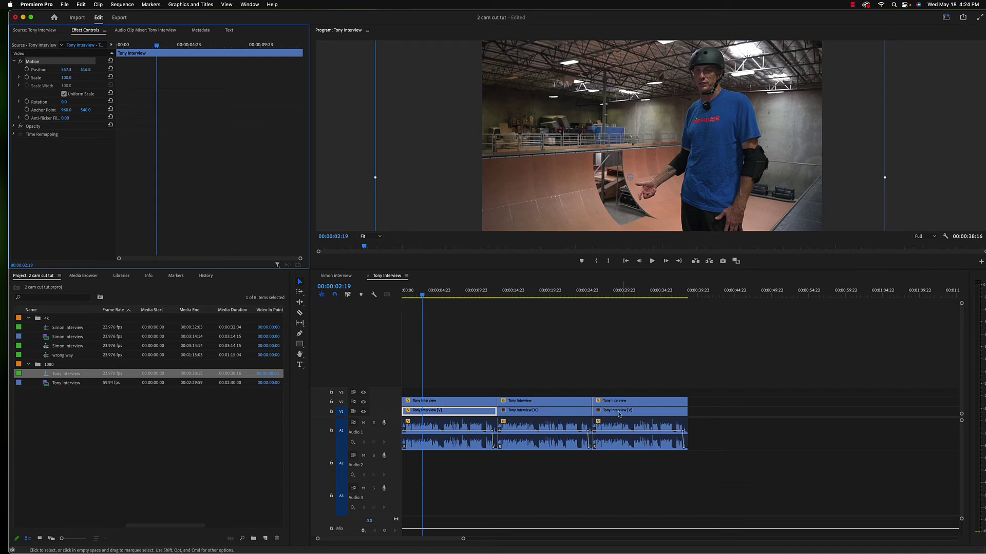
left_click(701, 283)
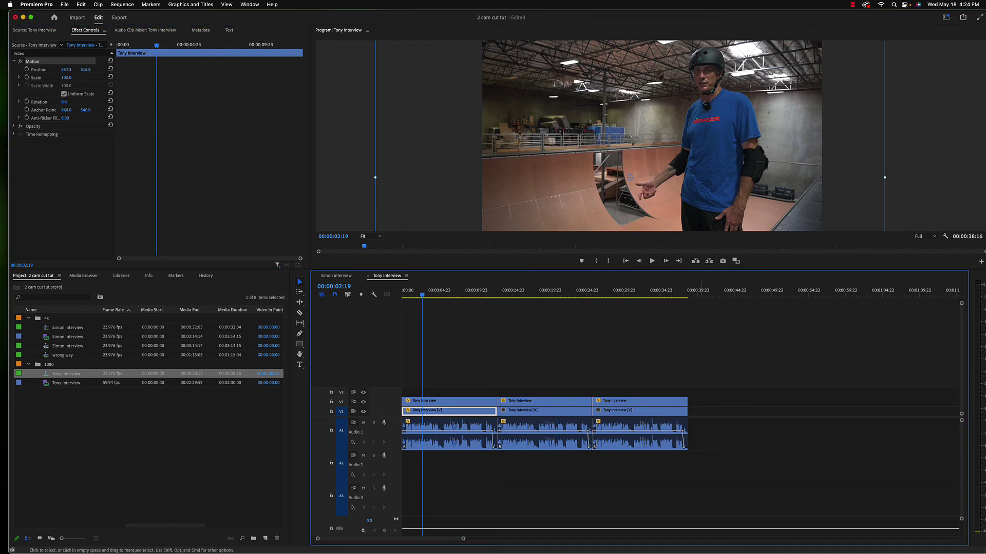
left_click_drag(699, 412, 529, 413)
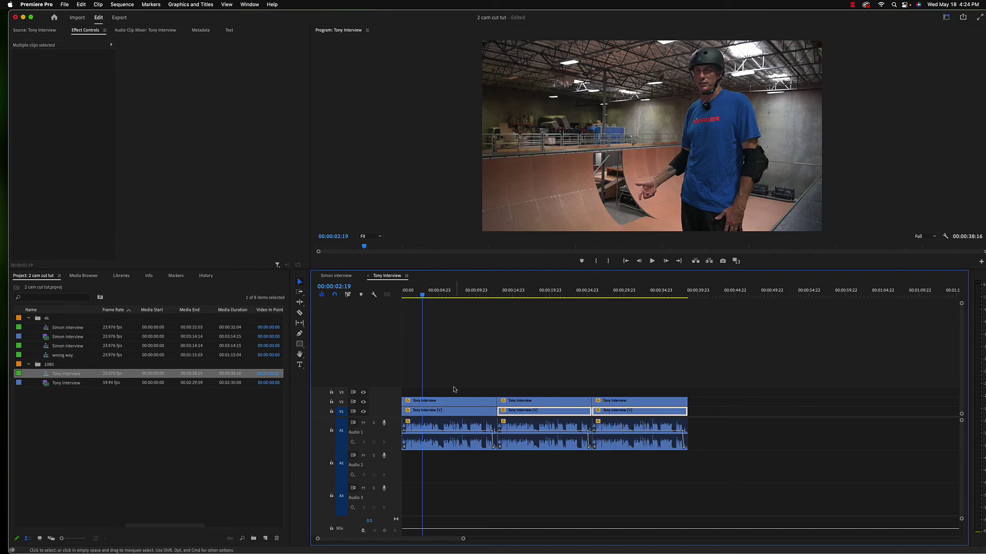
Razor-split the first V2 wide-shot clip and trim the piece's start and end to open gaps
key("backslash")
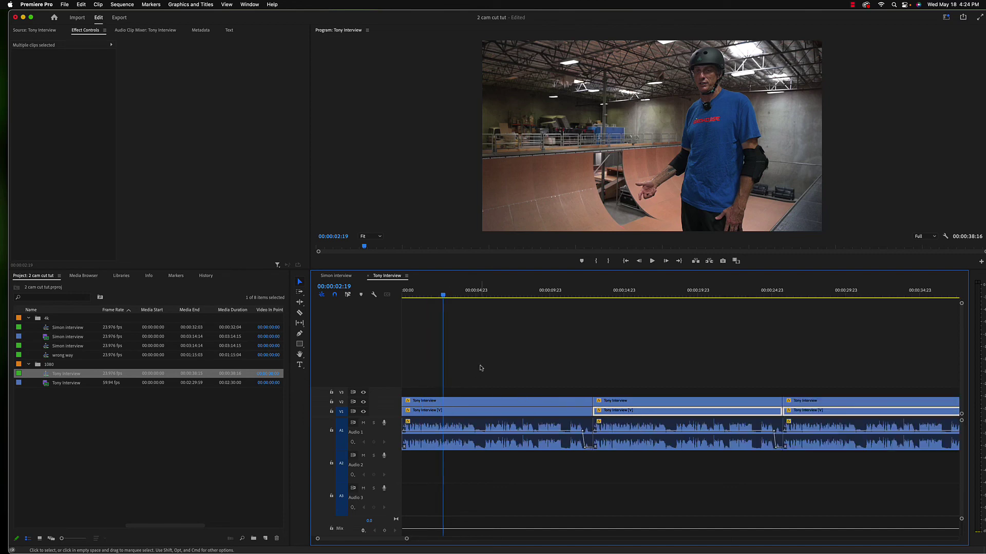
key("c")
left_click(482, 400)
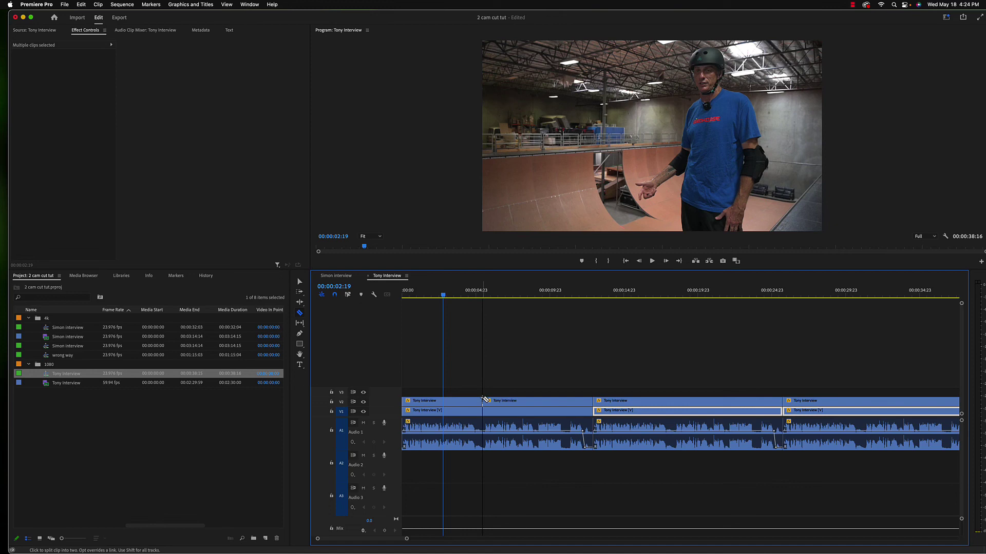
key("v")
left_click_drag(483, 400, 535, 406)
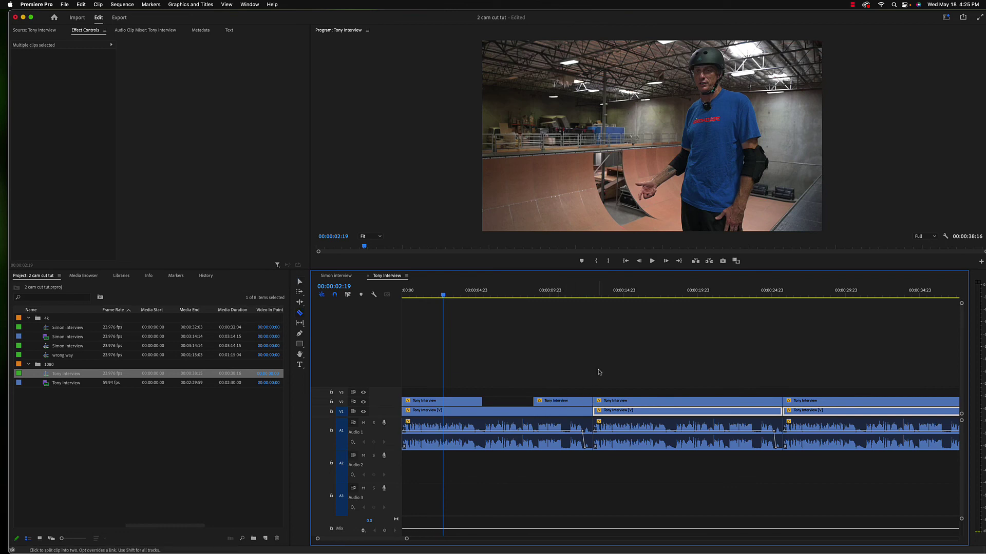
left_click_drag(589, 400, 565, 401)
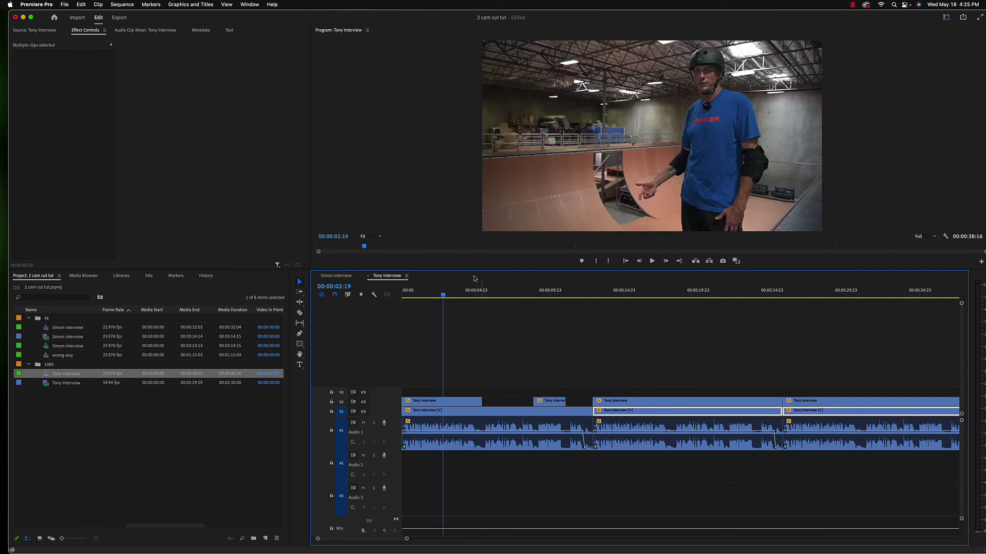
Play the sequence from the start to check the switches between angles
key("Home")
key("space")
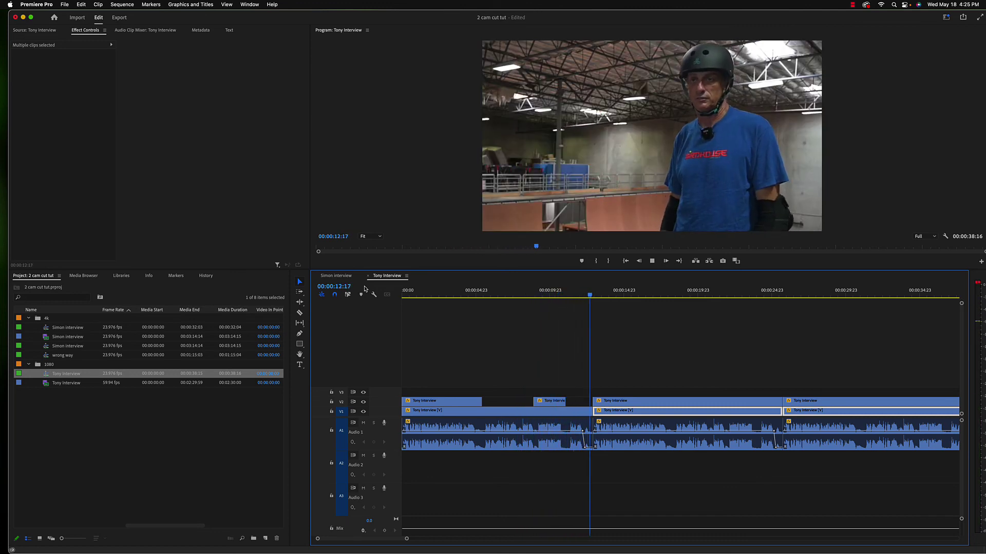
key("space")
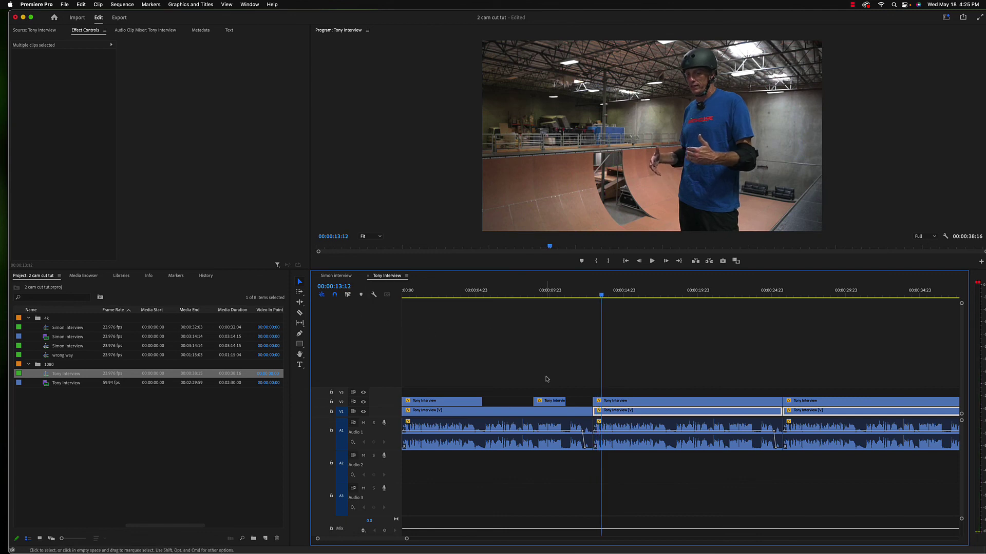